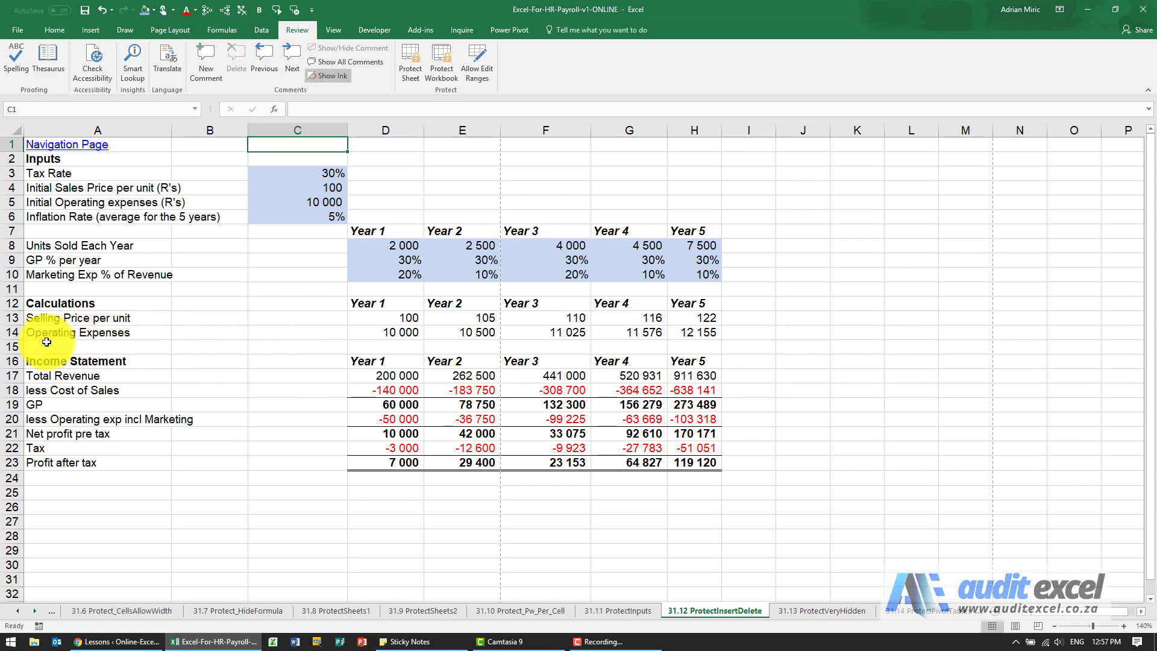
# - Check row 14's right-click options, then select columns F and G and cell F3
pyautogui.click(15, 333)
pyautogui.rightClick(17, 333)
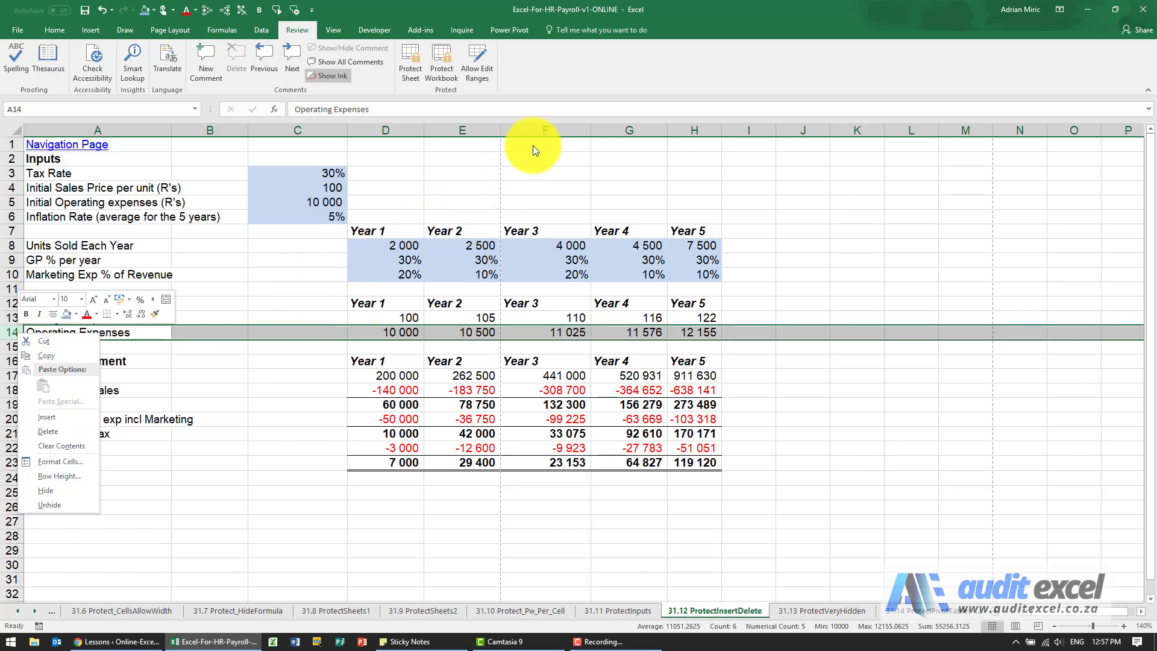
pyautogui.click(538, 130)
pyautogui.click(622, 134)
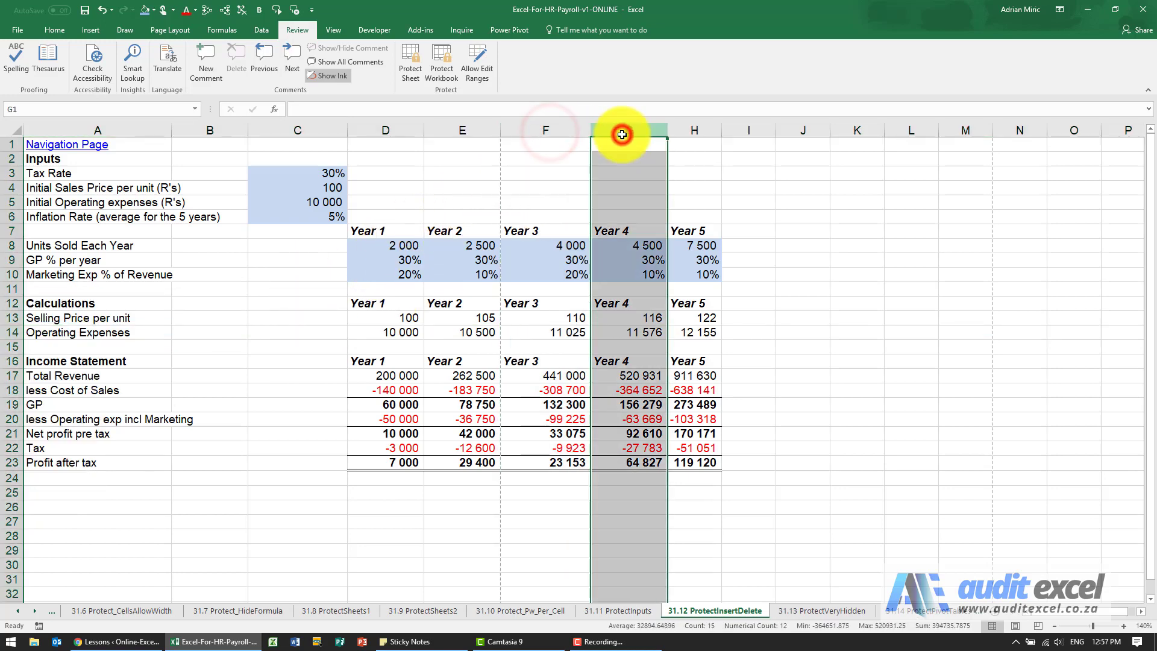
pyautogui.click(535, 171)
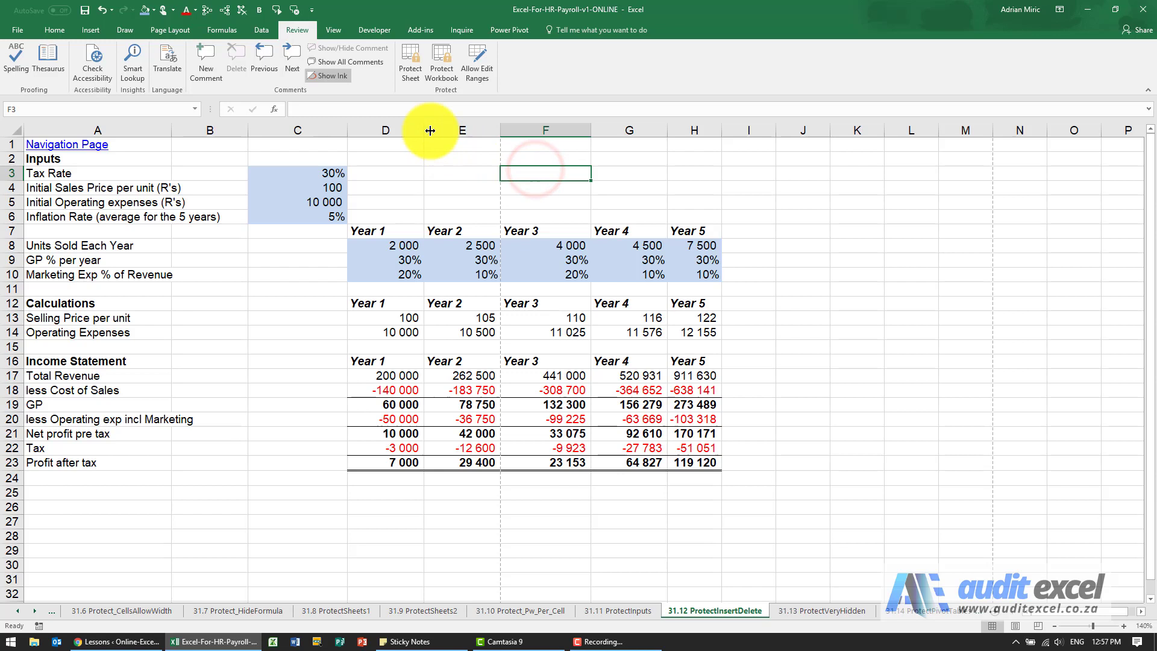
# - Protect the sheet with default permissions, test inserting at row 10, then unprotect it
pyautogui.click(412, 66)
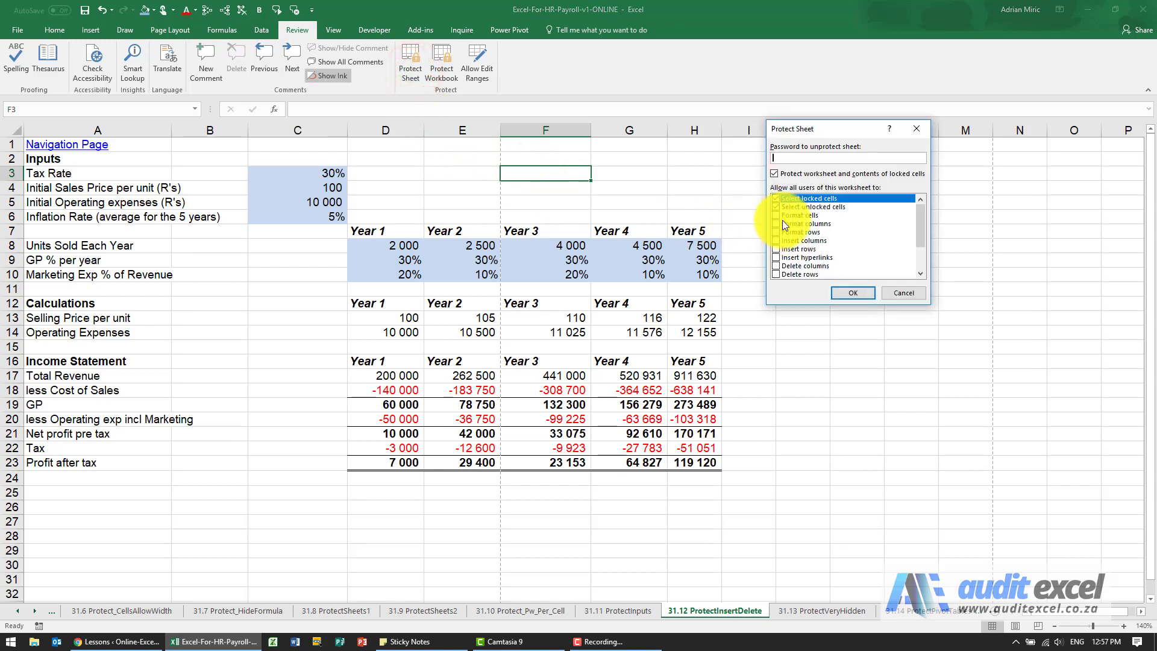
pyautogui.click(849, 292)
pyautogui.rightClick(19, 275)
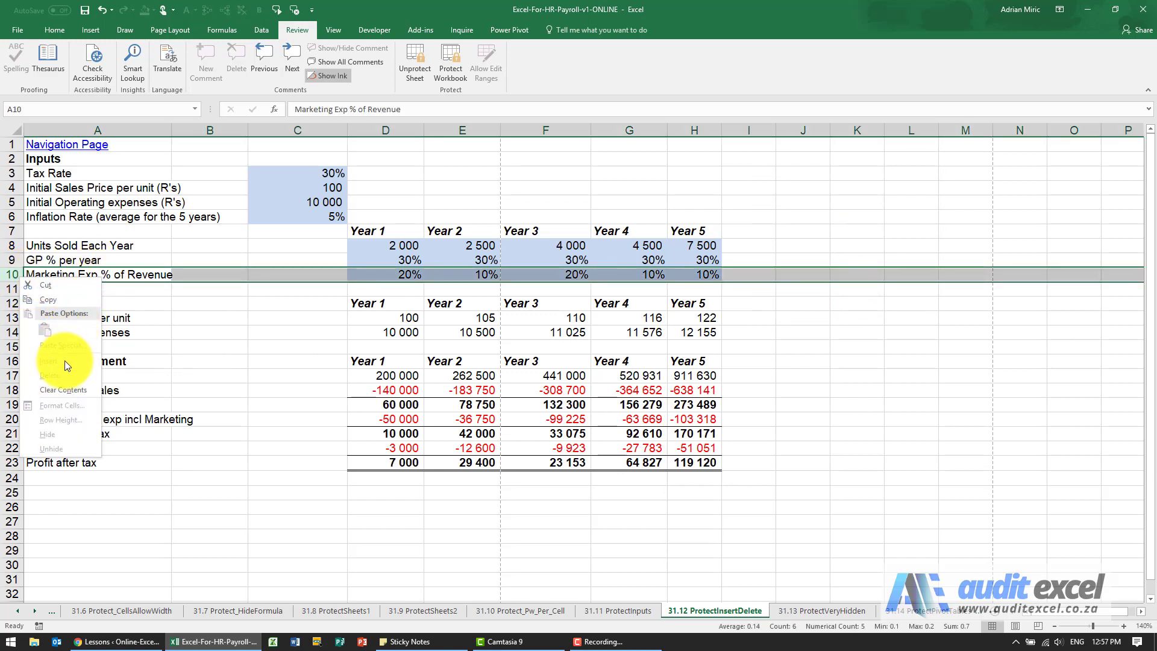
pyautogui.click(396, 268)
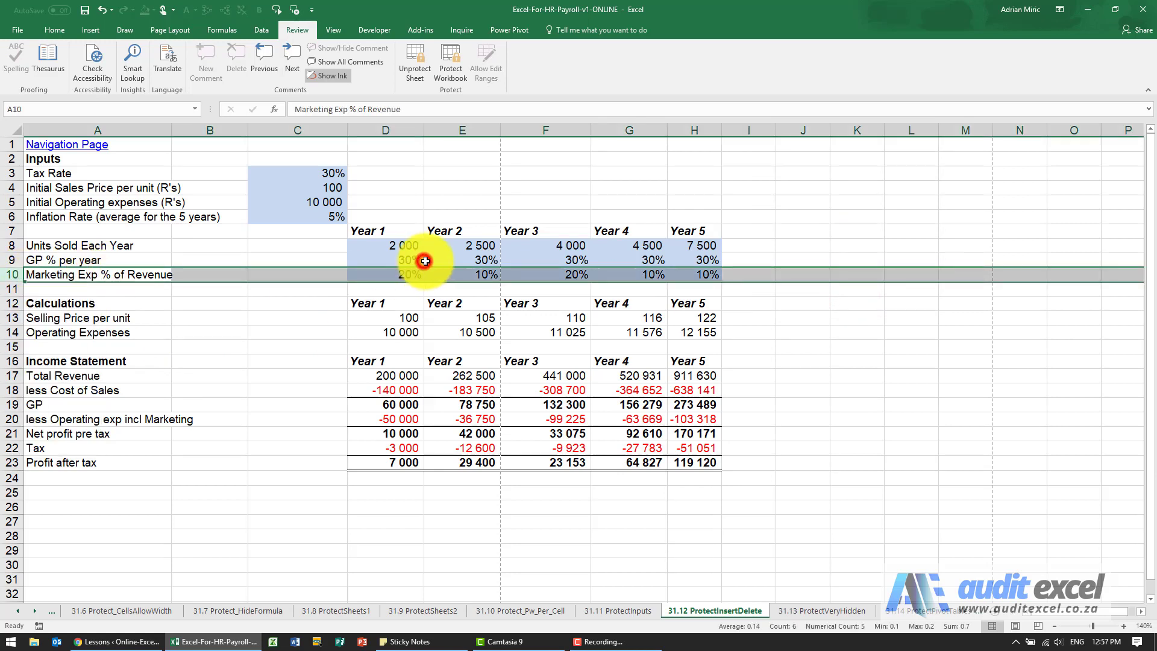
pyautogui.click(418, 75)
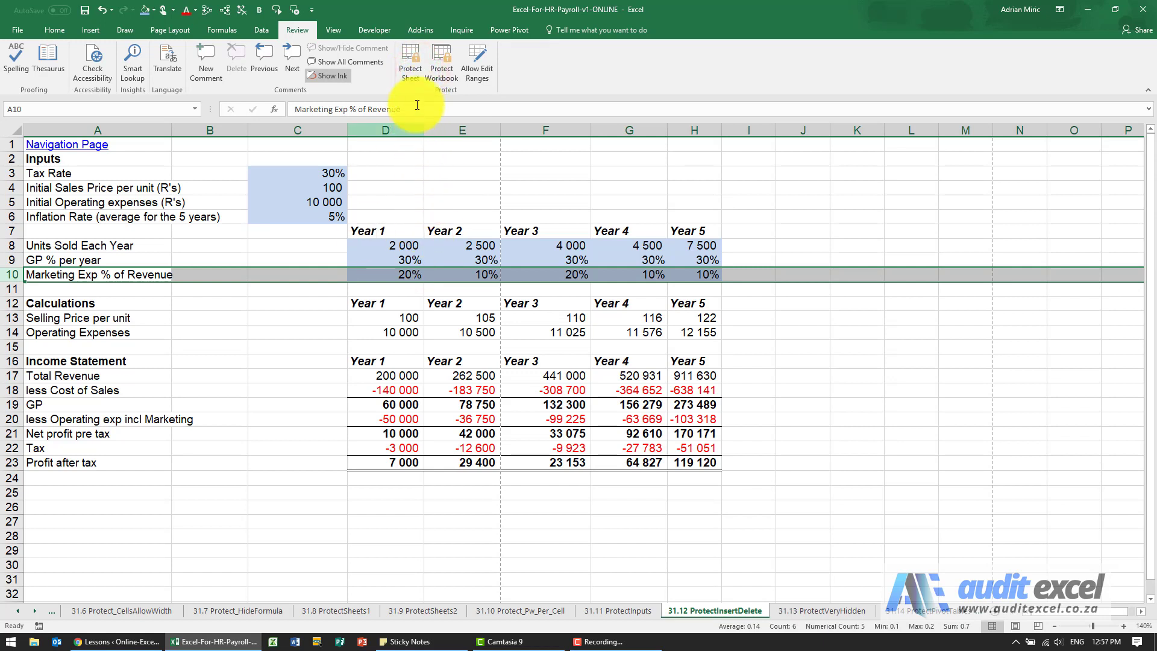
pyautogui.click(462, 188)
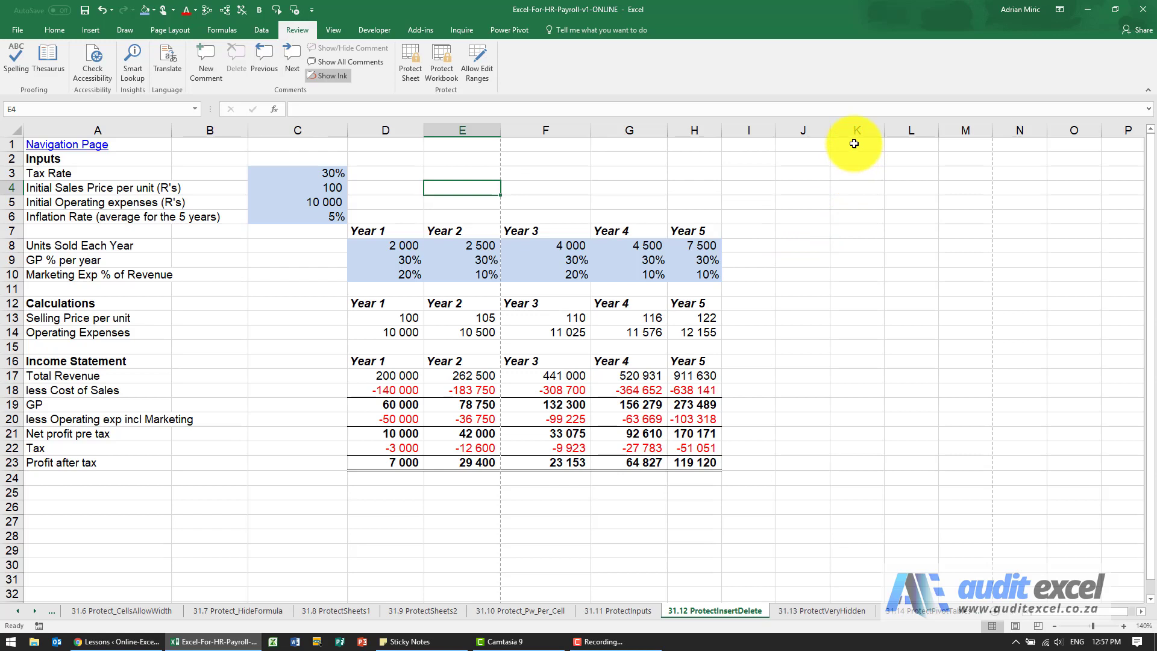
# - Enter =1 as an array formula across K1:K28 and reselect the block of 1s
pyautogui.moveTo(854, 144)
pyautogui.mouseDown()
pyautogui.moveTo(865, 440)
pyautogui.moveTo(853, 530)
pyautogui.mouseUp()
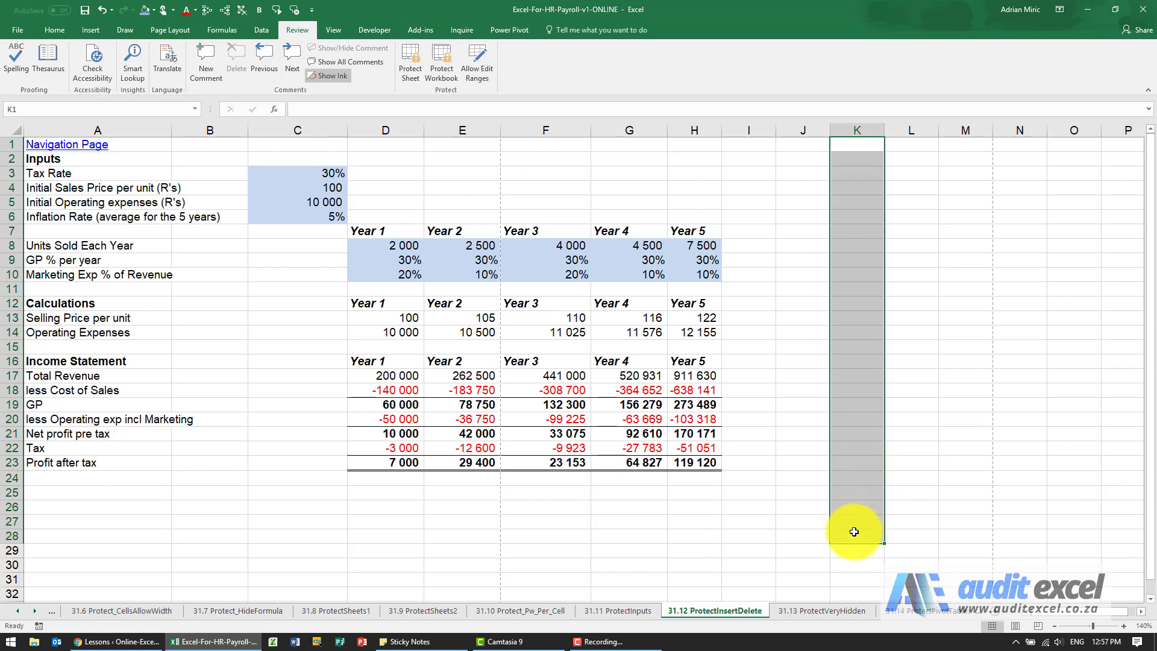
pyautogui.write('=1')
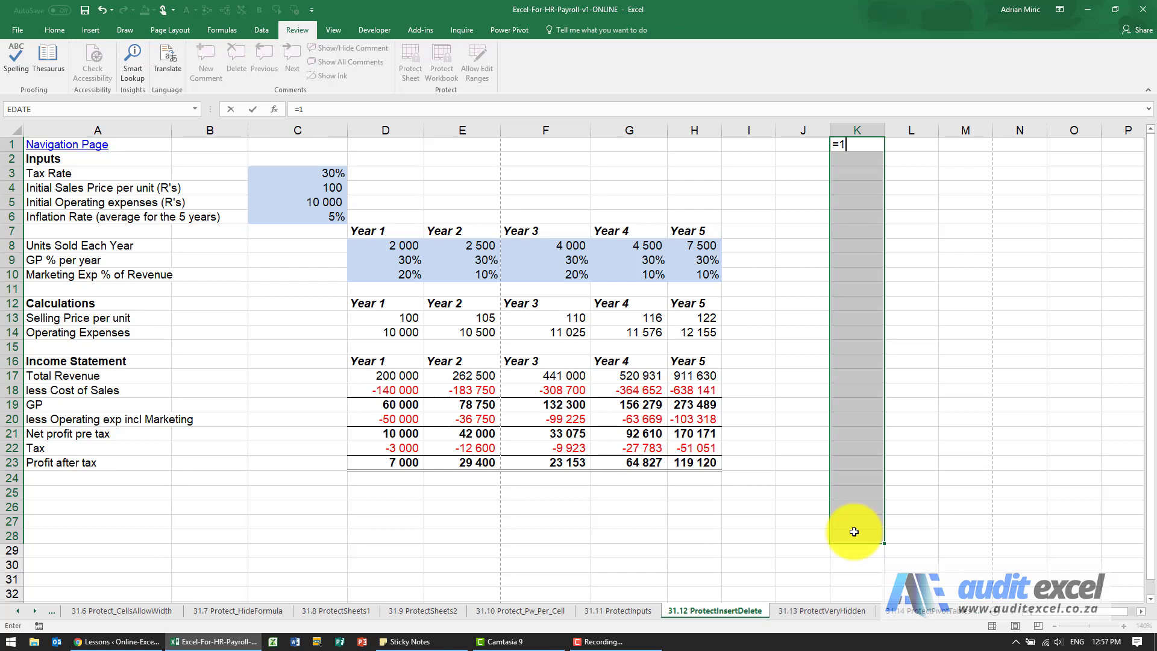
pyautogui.hotkey('ctrl', 'shift', 'Return')
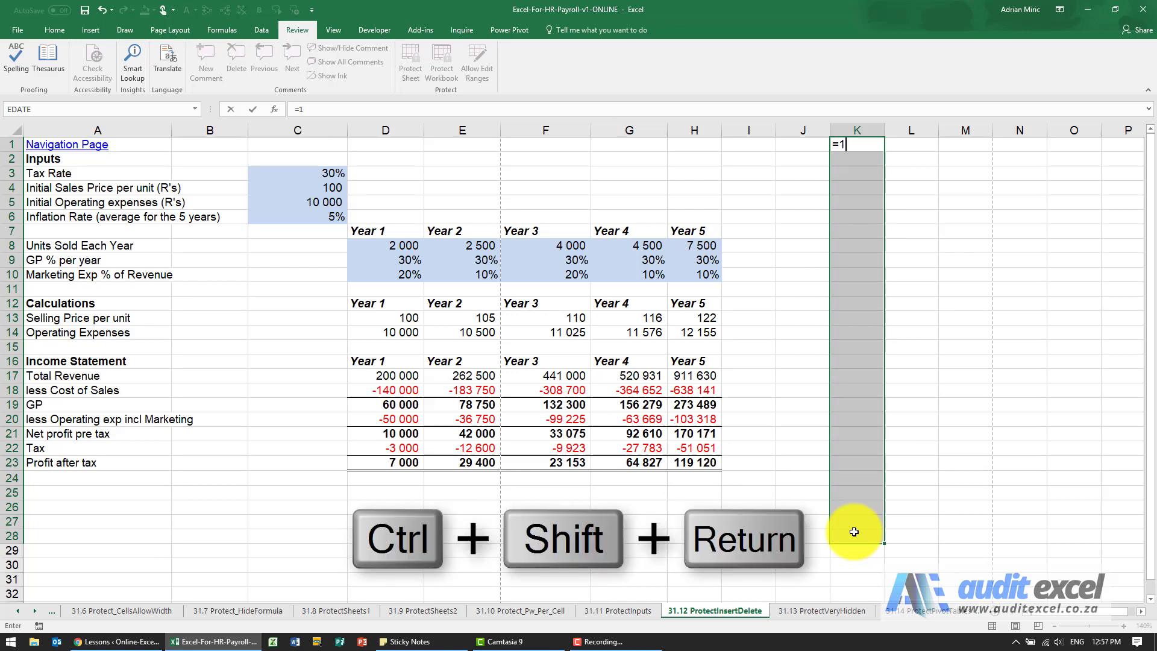
pyautogui.hotkey('ctrl', 'shift', 'Return')
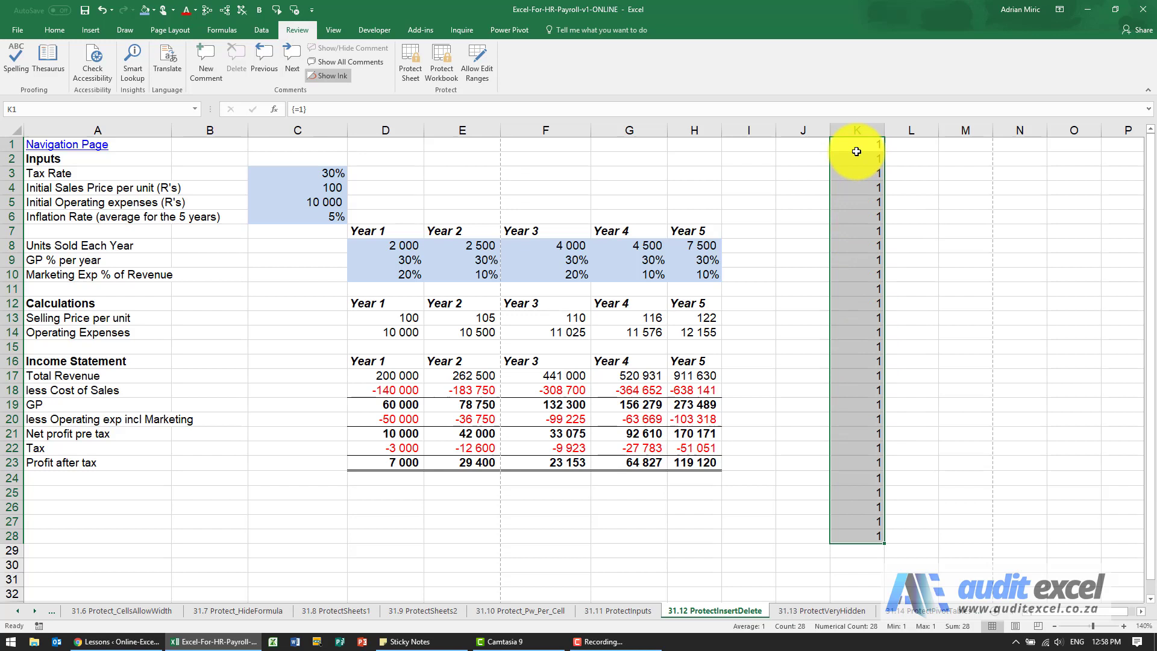
pyautogui.moveTo(857, 146); pyautogui.dragTo(865, 536)
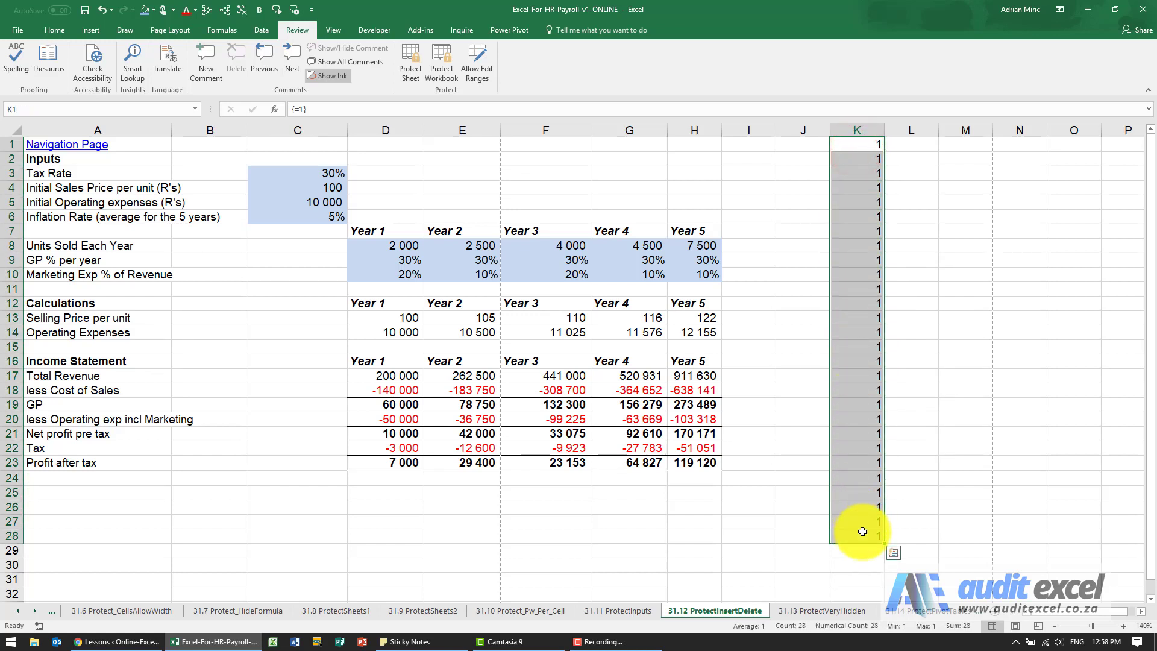
pyautogui.click(13, 290)
pyautogui.rightClick(15, 290)
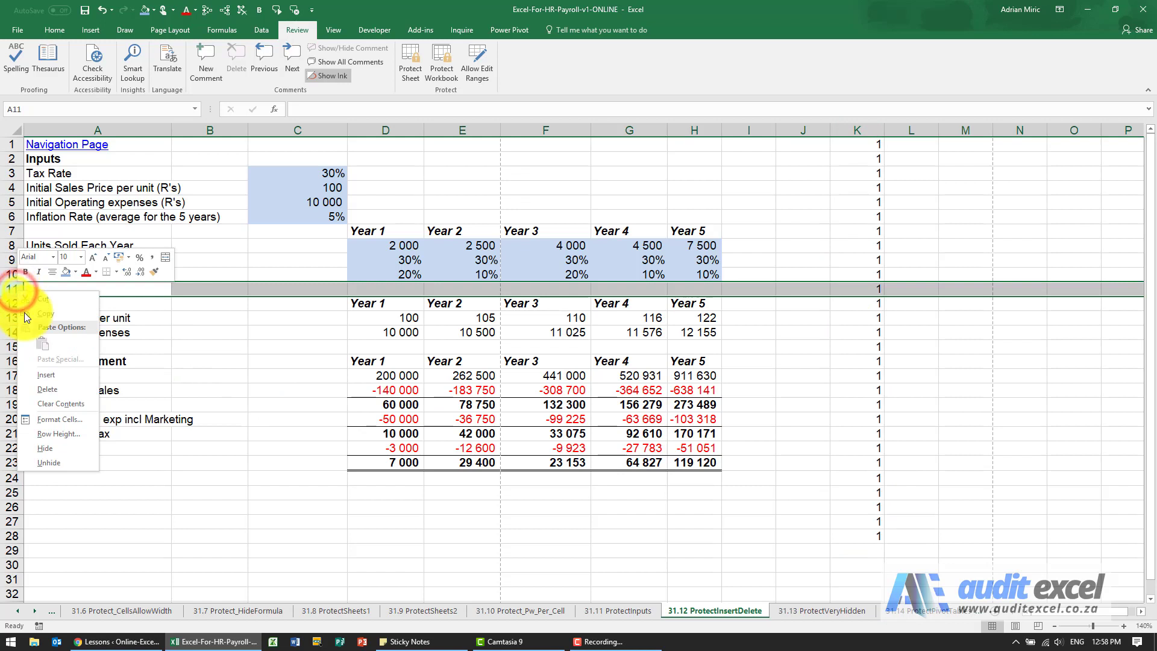
pyautogui.click(48, 373)
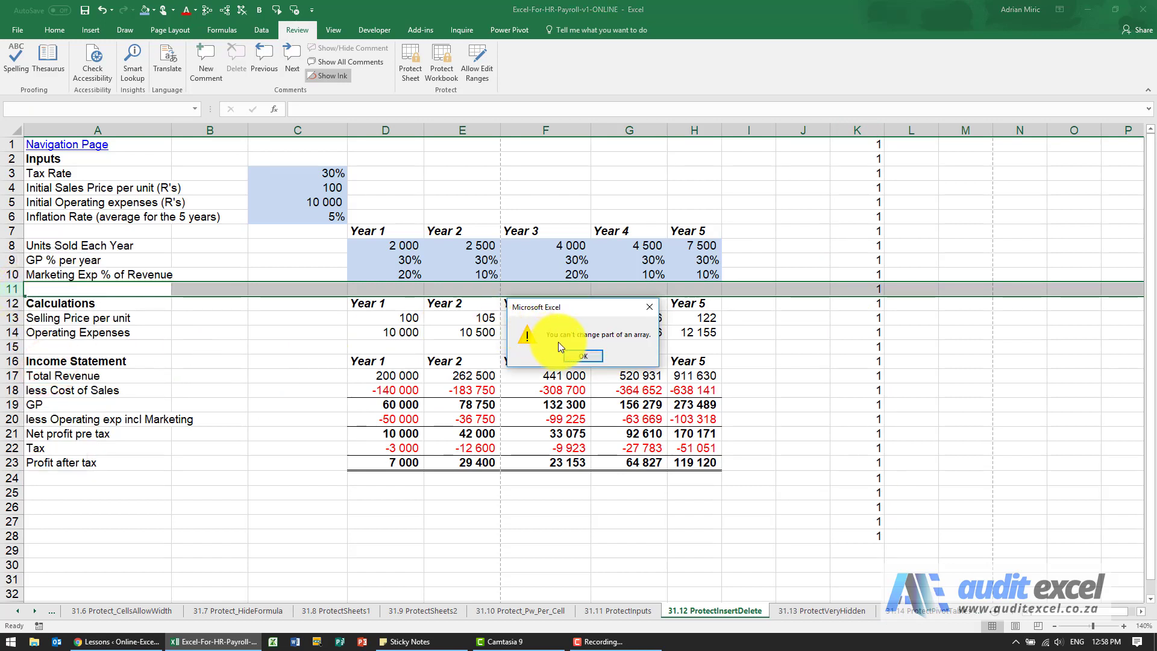
pyautogui.click(591, 356)
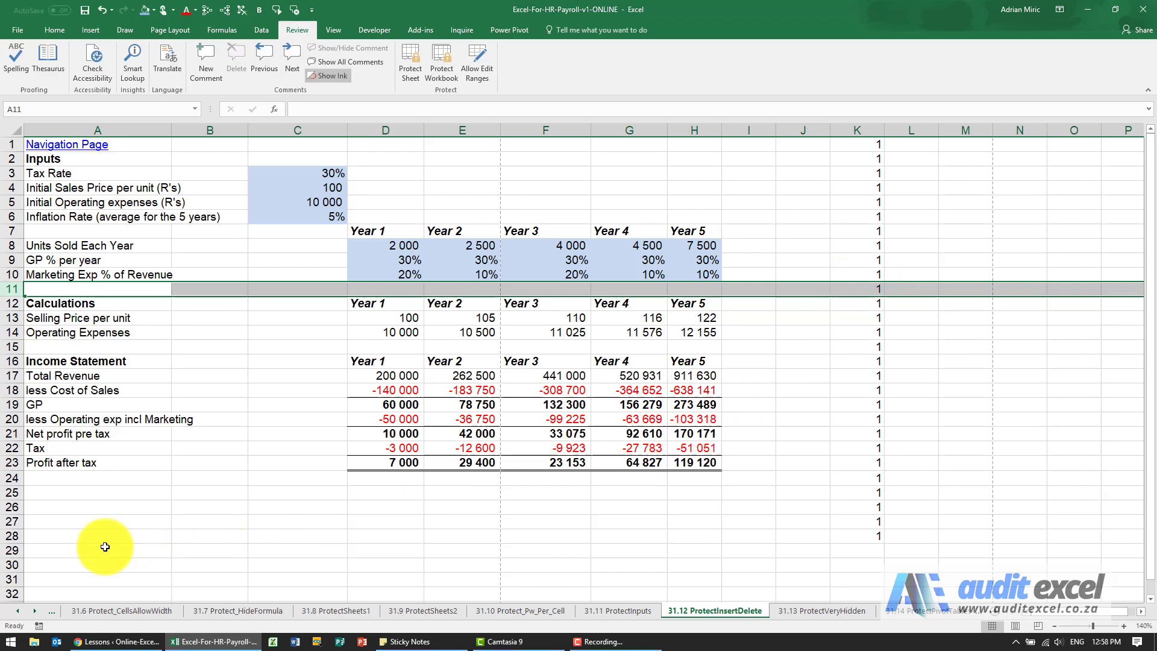
# - Enter =1 as an array formula across A29:K29
pyautogui.moveTo(105, 547); pyautogui.dragTo(839, 552)
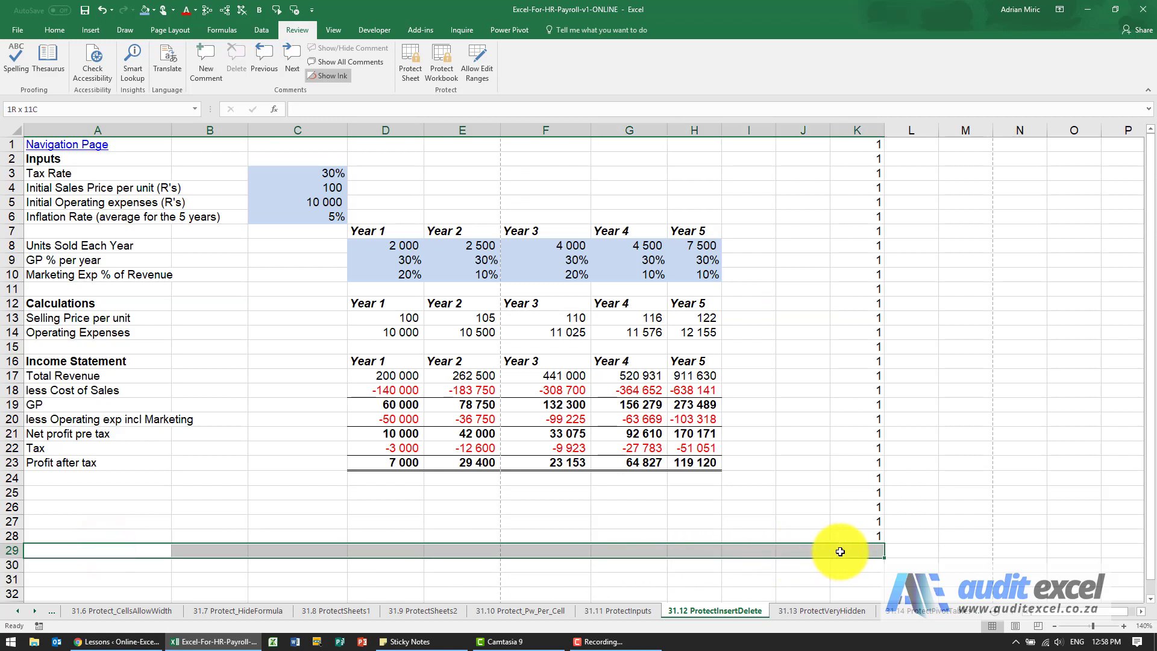
pyautogui.write('=1')
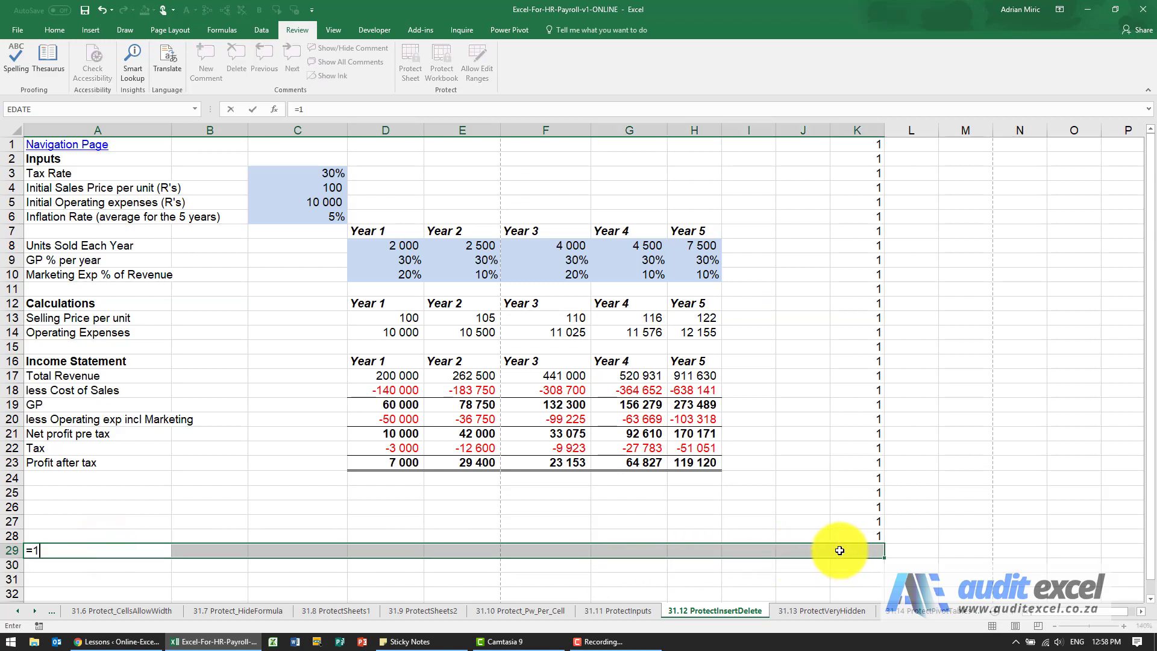
pyautogui.hotkey('ctrl', 'shift', 'Return')
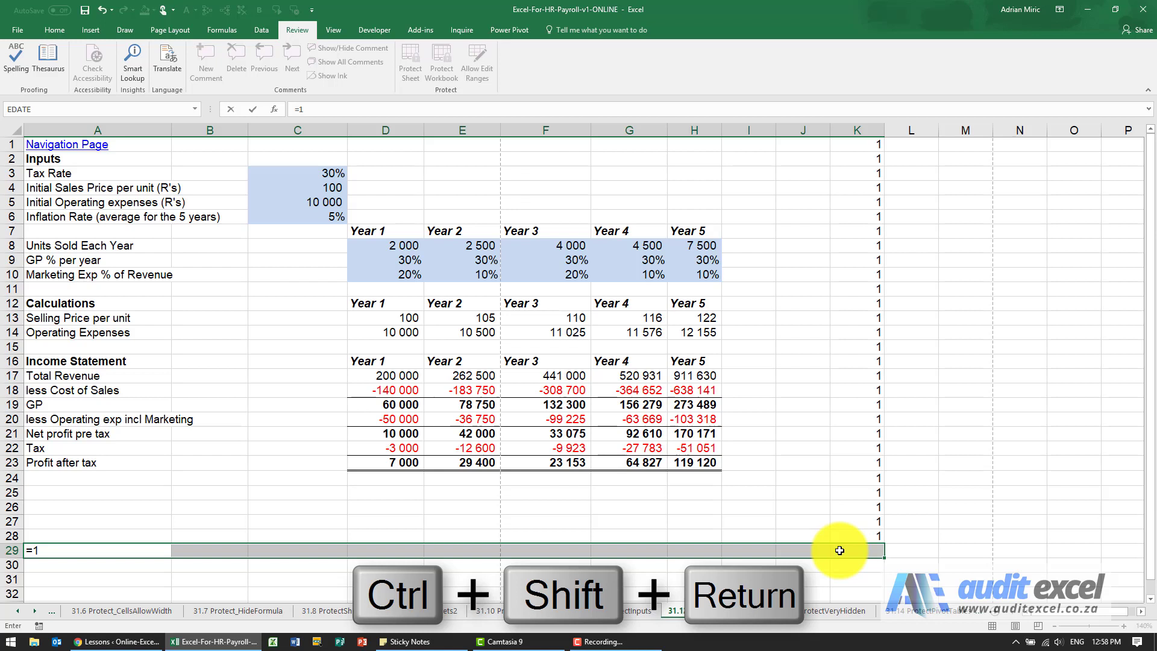
pyautogui.hotkey('ctrl', 'shift', 'Return')
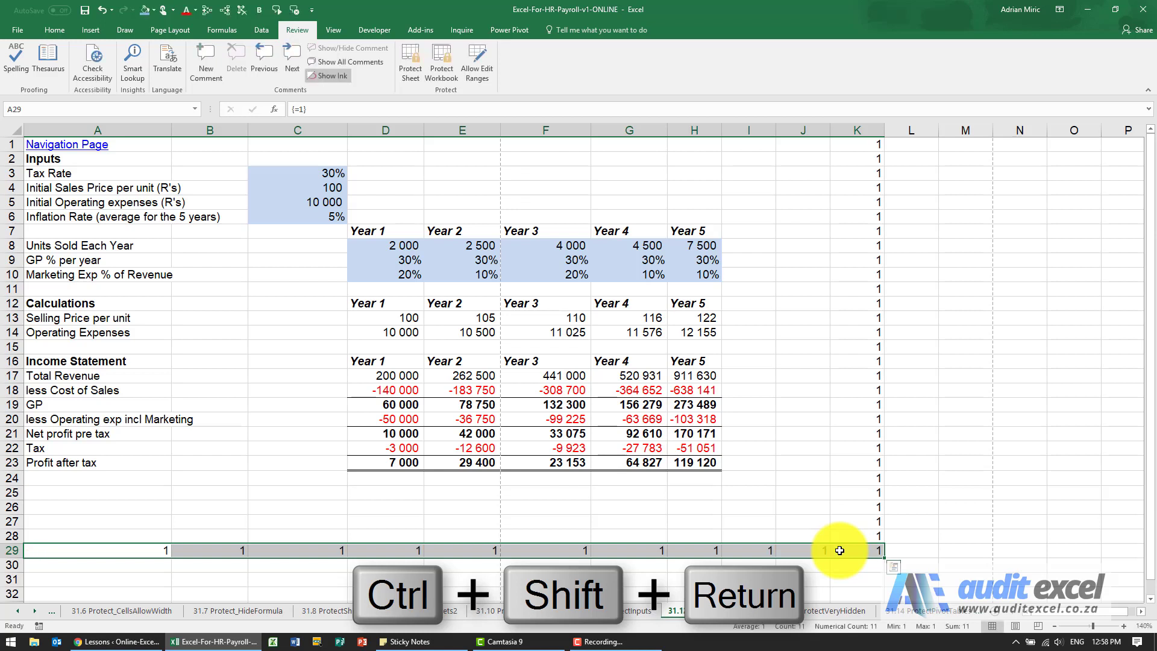
# - Inspect the arrays by selecting cell A29, all of column K, and all of row 29
pyautogui.click(159, 552)
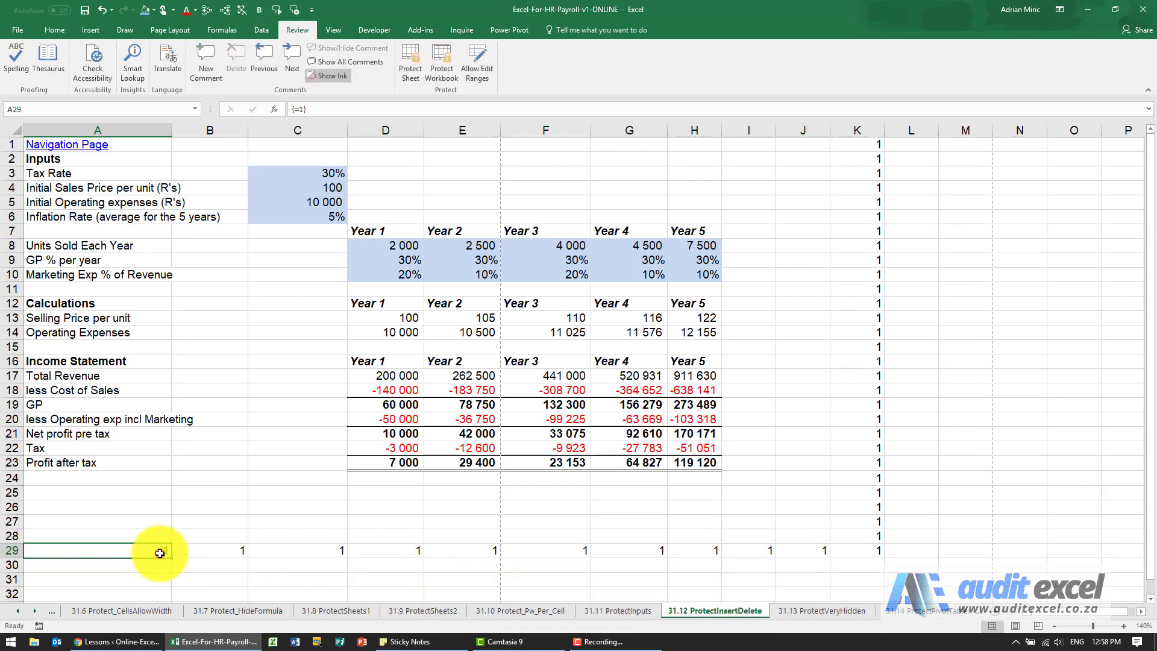
pyautogui.click(855, 130)
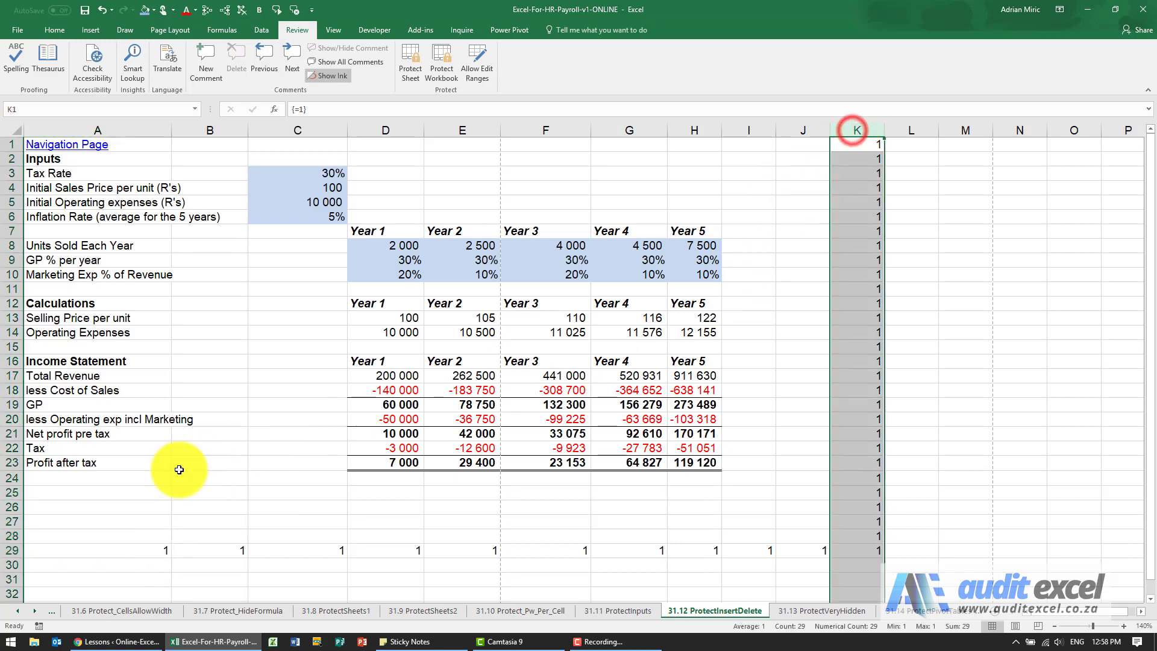
pyautogui.click(11, 550)
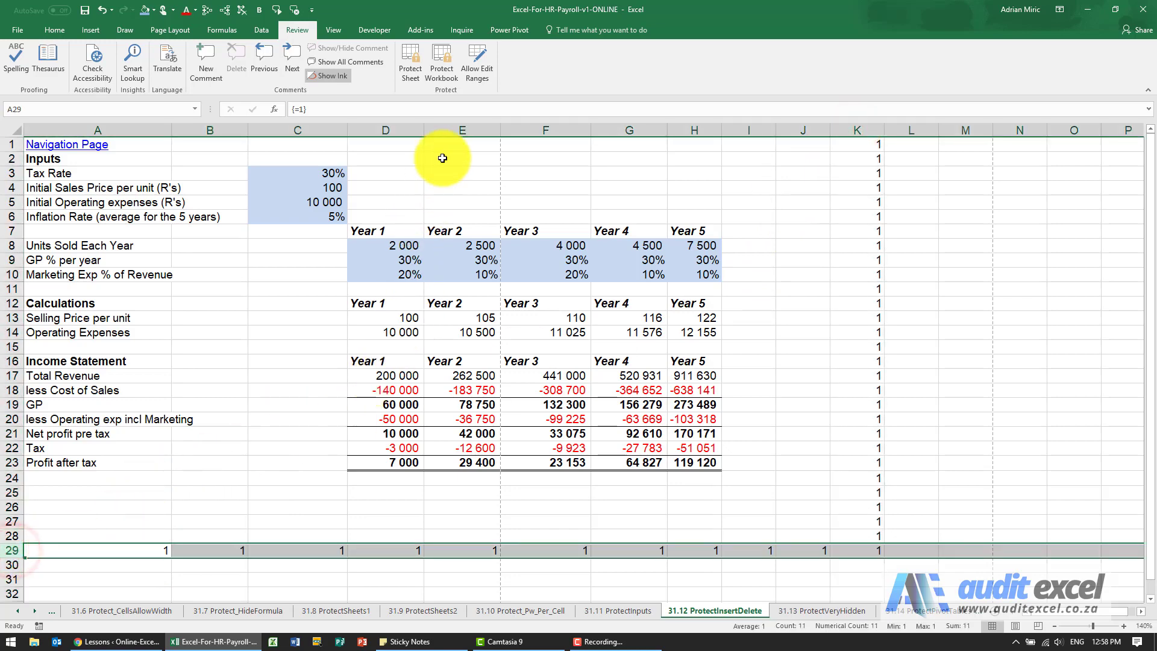
pyautogui.click(461, 130)
pyautogui.rightClick(460, 133)
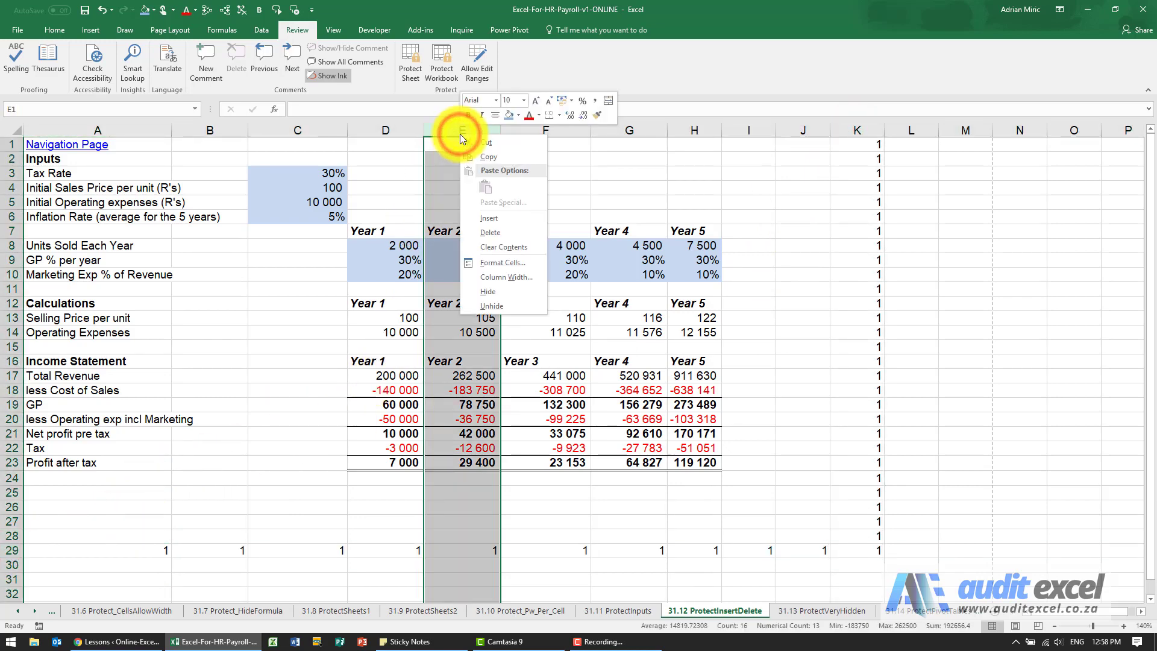
pyautogui.click(496, 232)
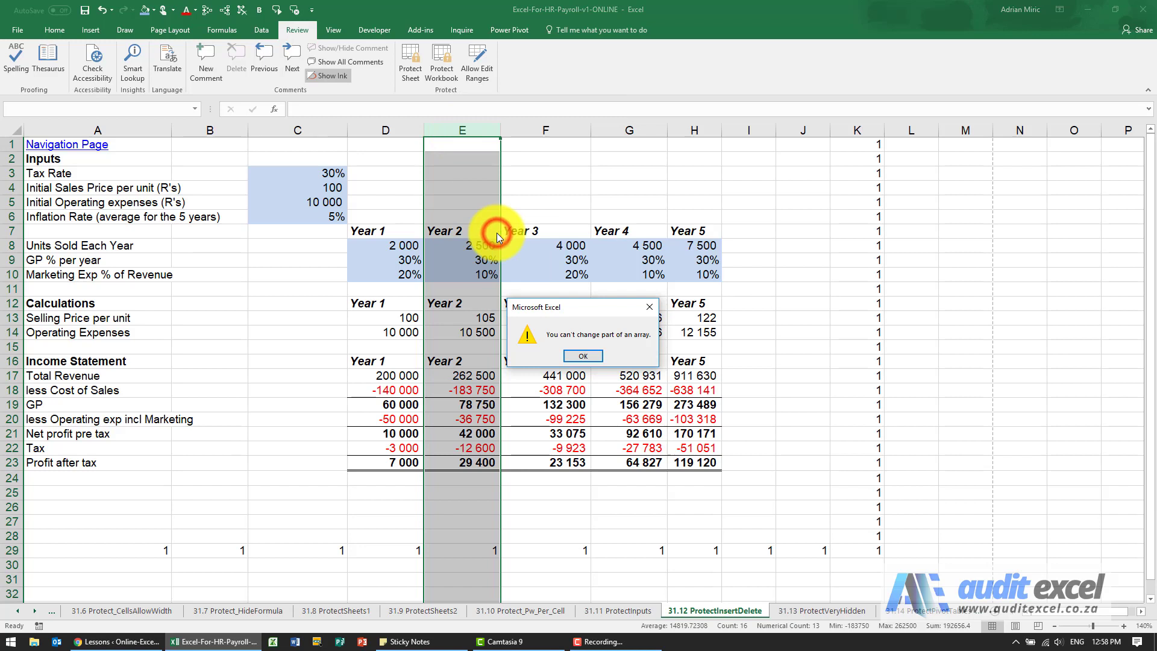
pyautogui.click(580, 357)
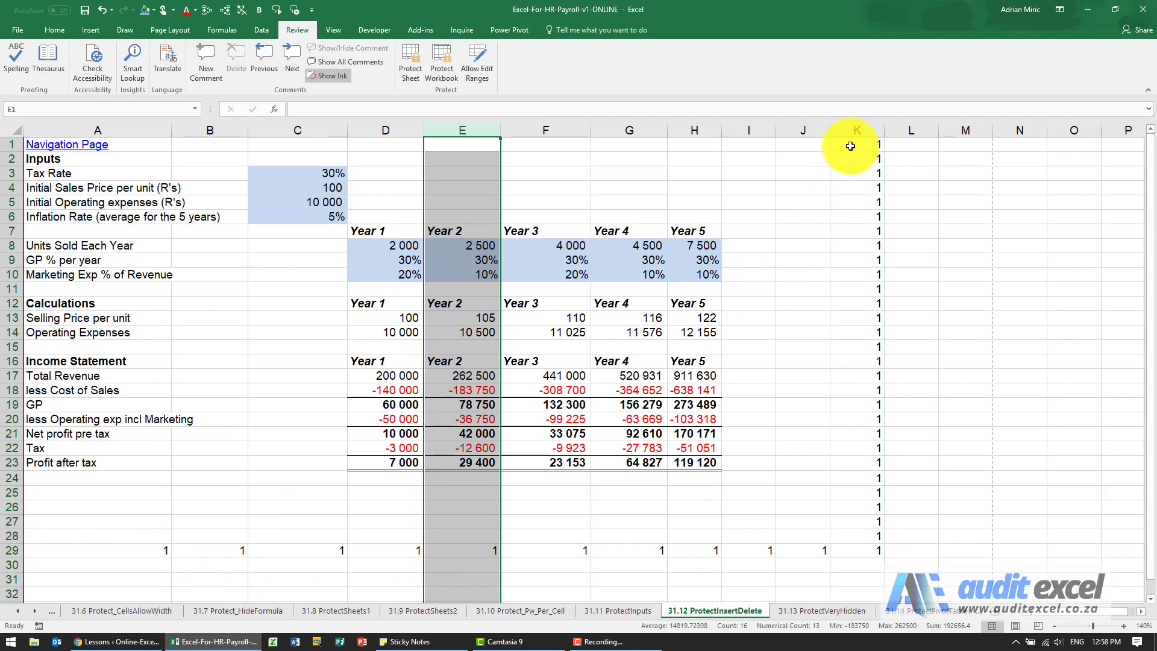
pyautogui.moveTo(850, 145); pyautogui.dragTo(872, 548)
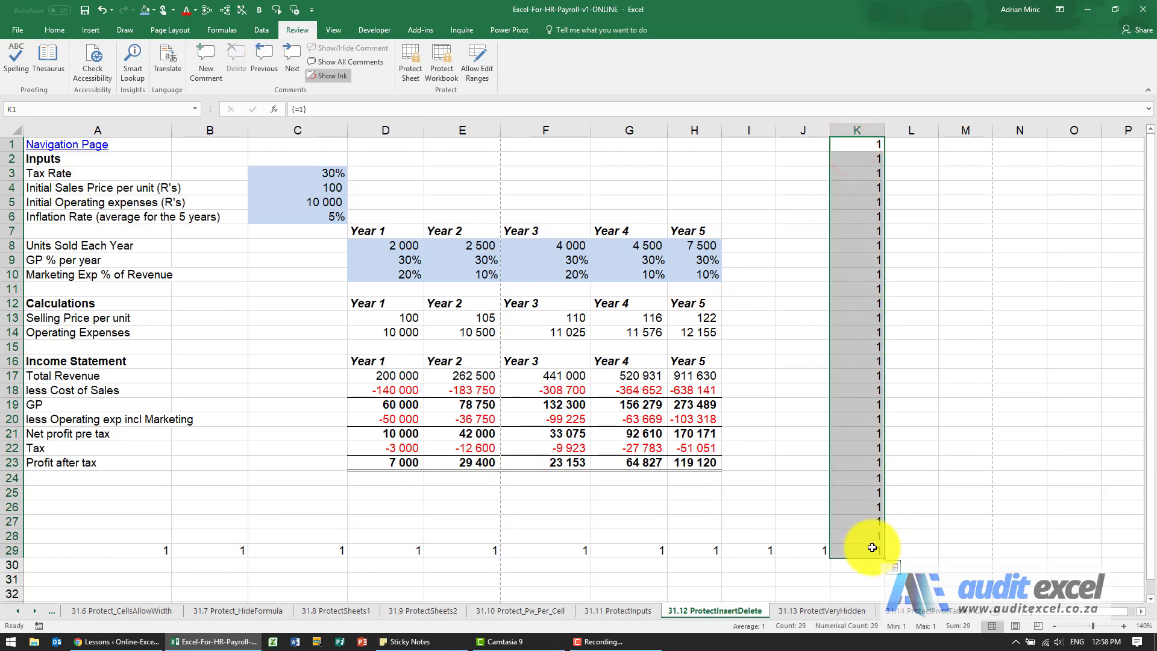
pyautogui.click(867, 212)
pyautogui.press('Delete')
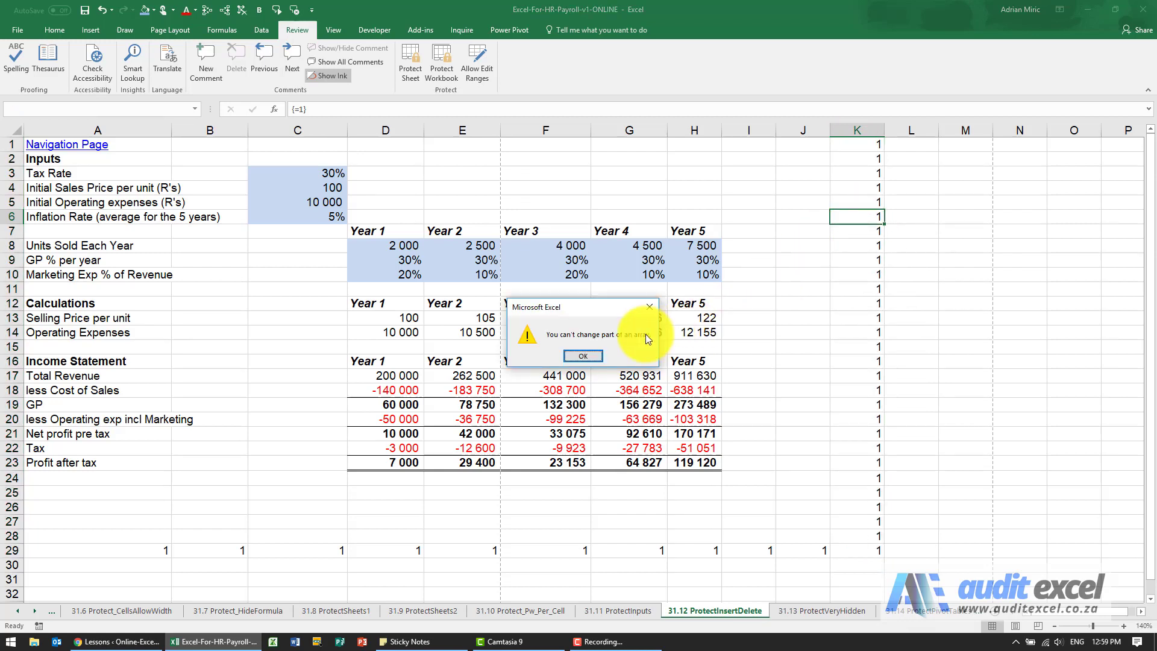
pyautogui.click(591, 353)
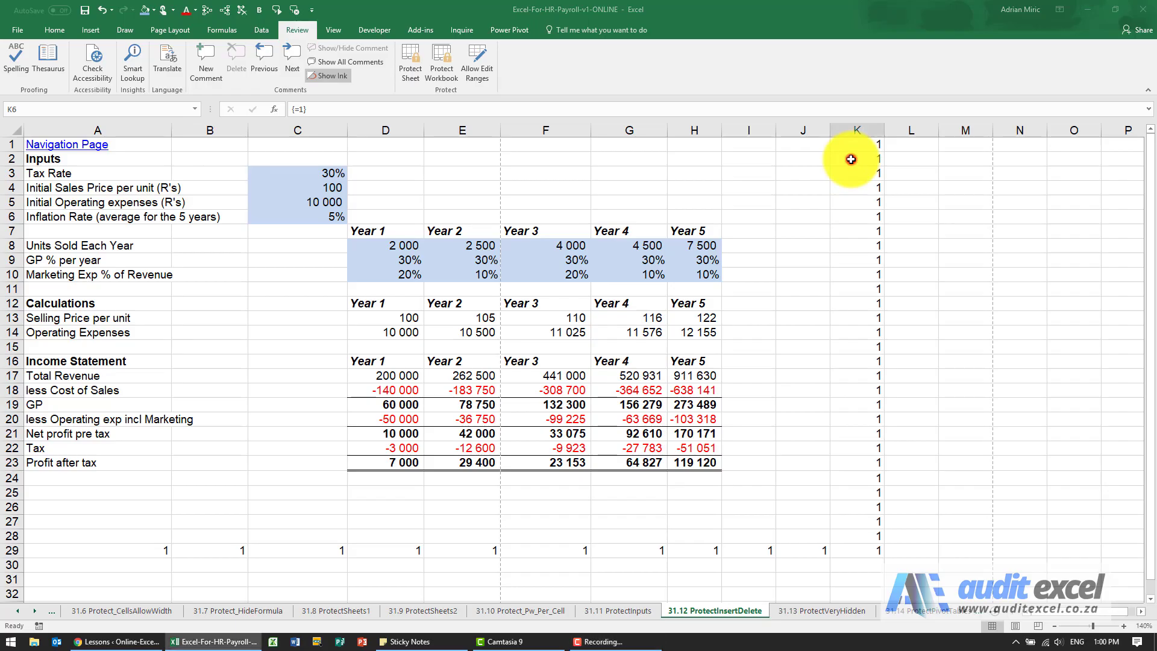
pyautogui.moveTo(860, 147); pyautogui.dragTo(870, 547)
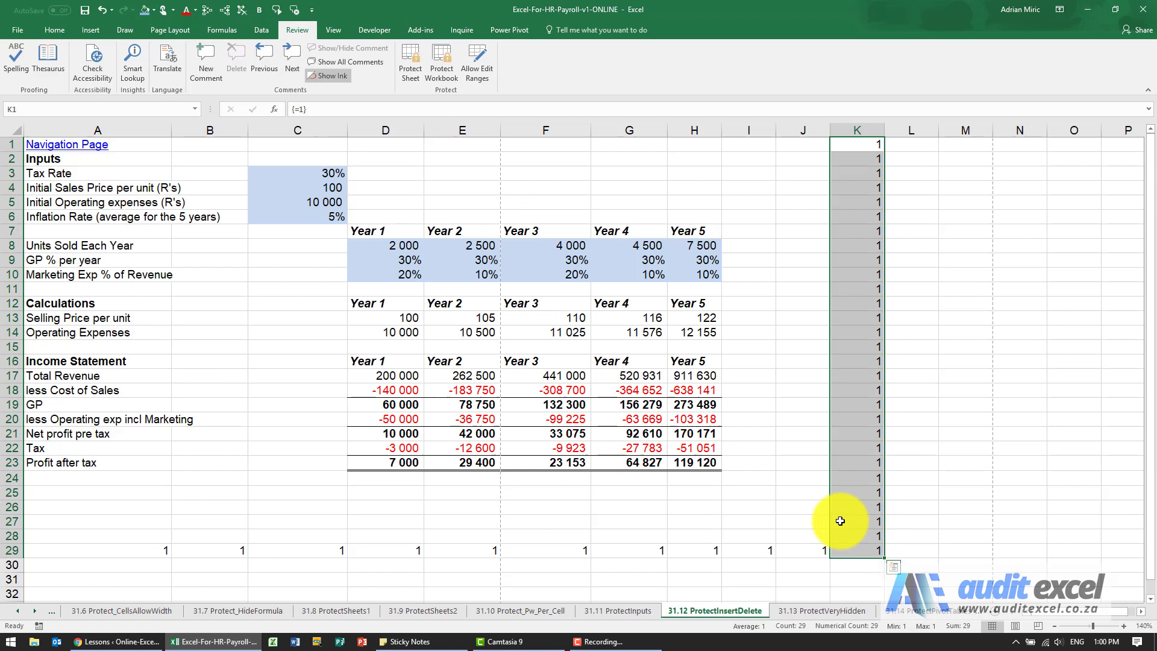
pyautogui.press('Delete')
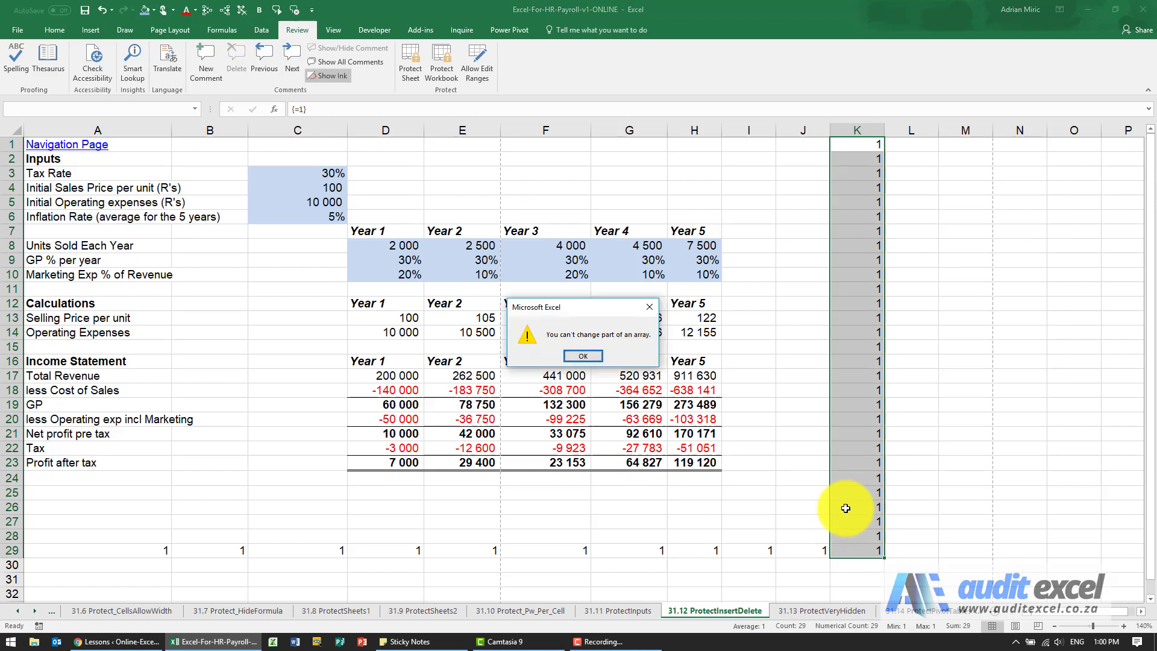
pyautogui.click(587, 356)
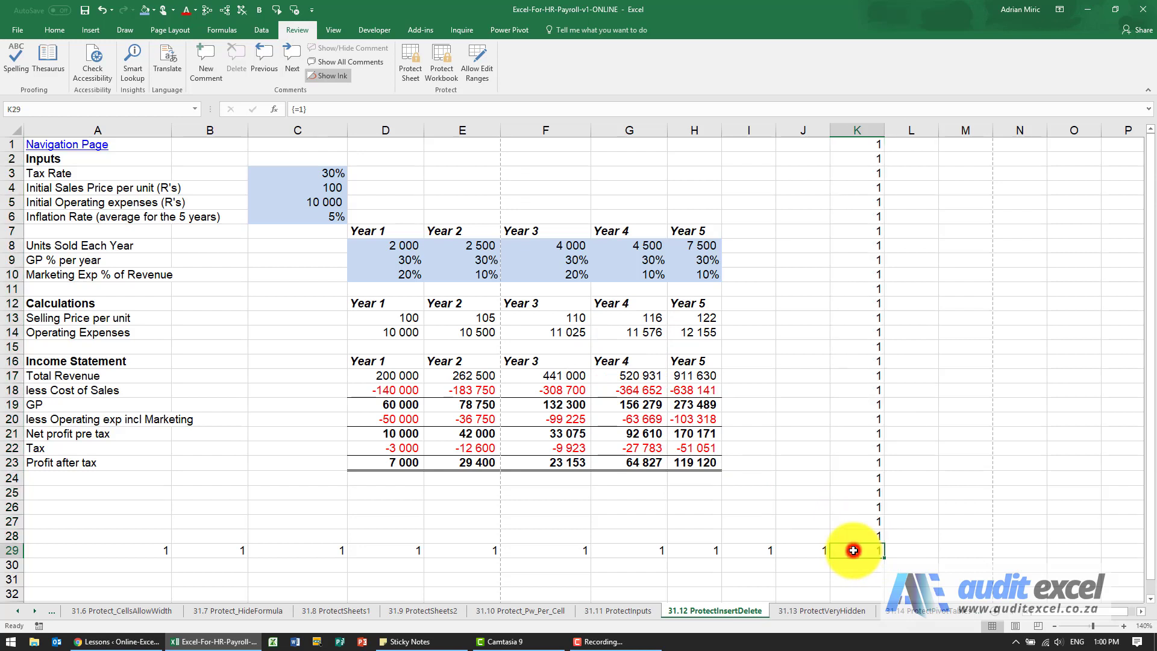
# - Delete the 1s from K1:K28, then re-enter =1 there as an array formula
pyautogui.moveTo(853, 551); pyautogui.dragTo(201, 561)
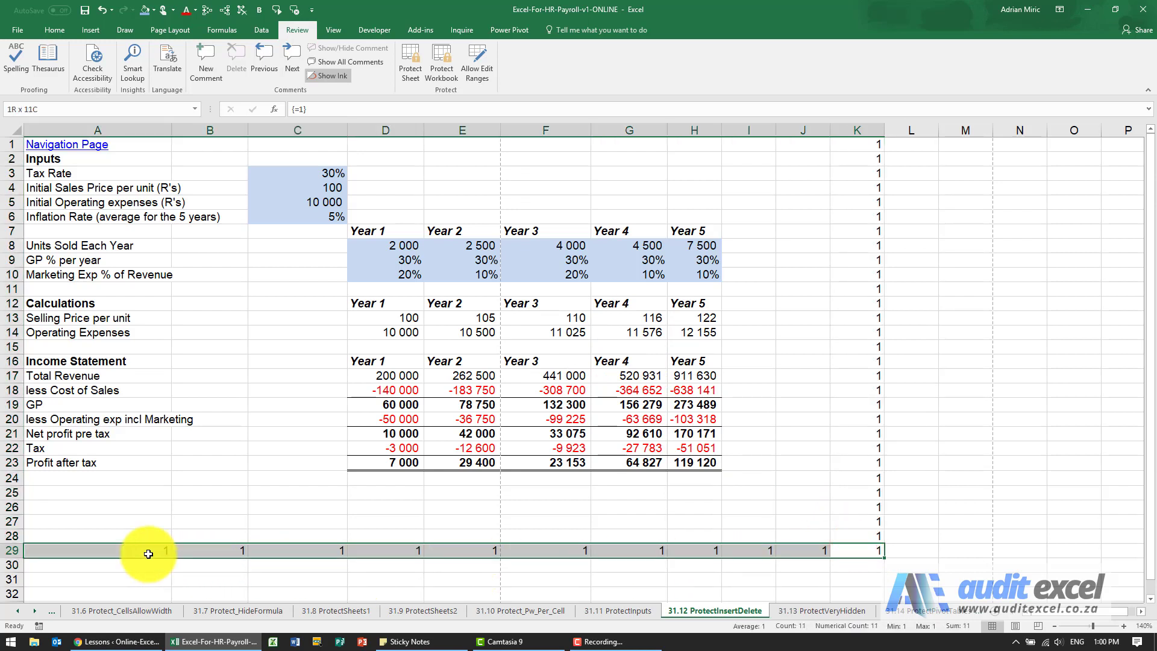
pyautogui.click(854, 532)
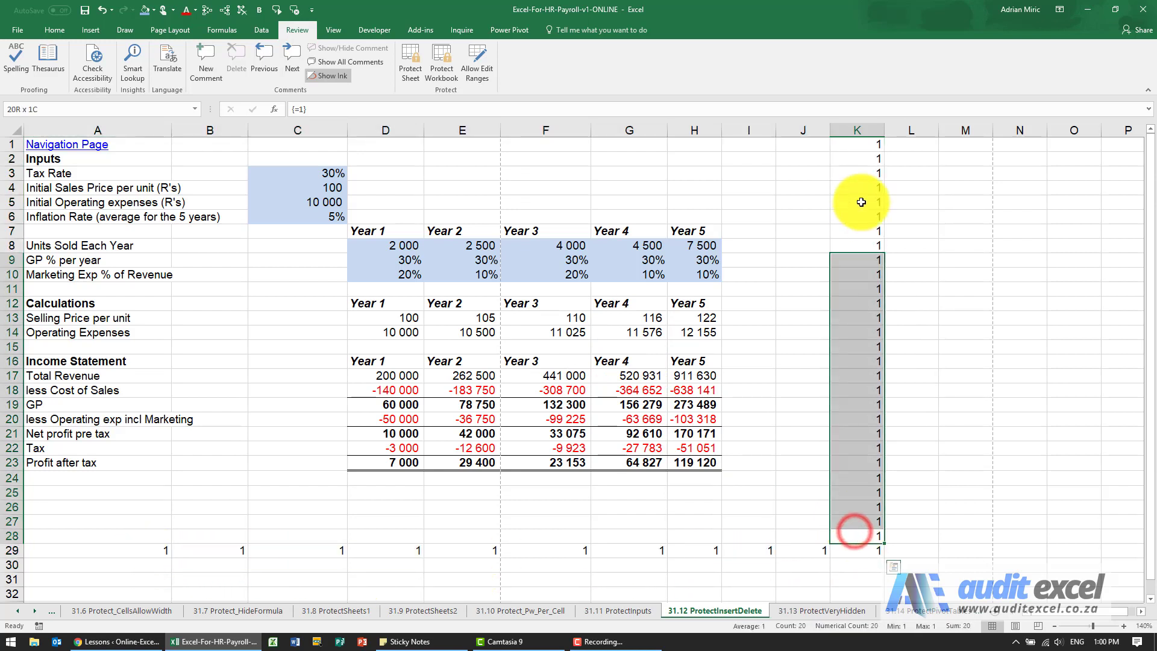
pyautogui.moveTo(853, 531); pyautogui.dragTo(864, 147)
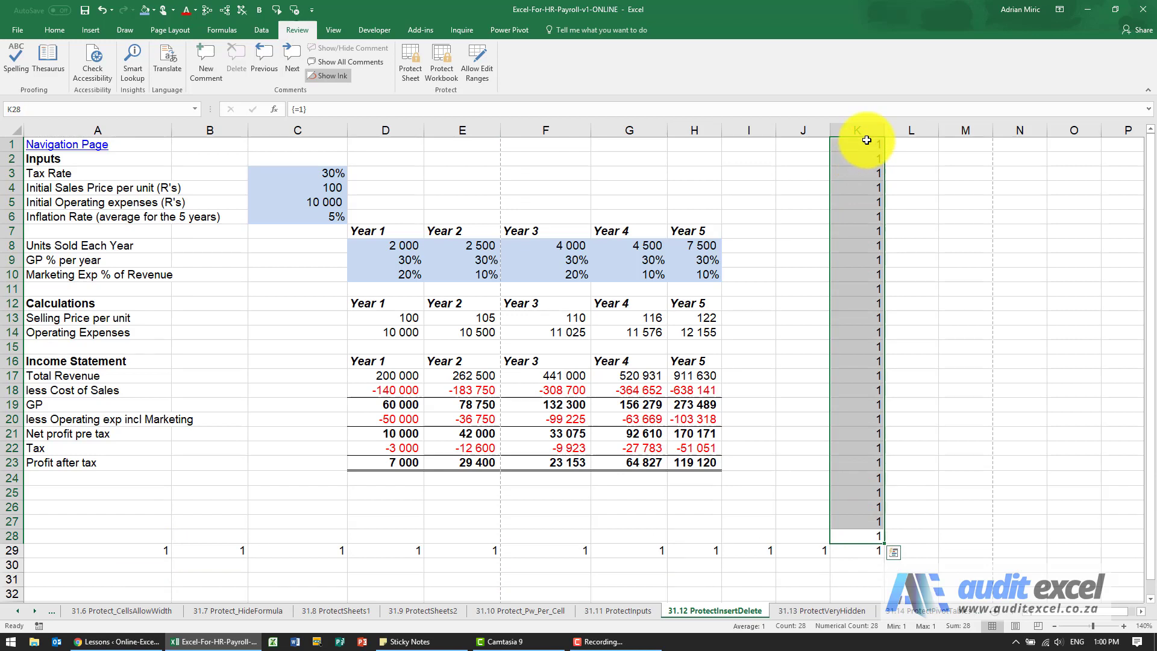
pyautogui.press('Delete')
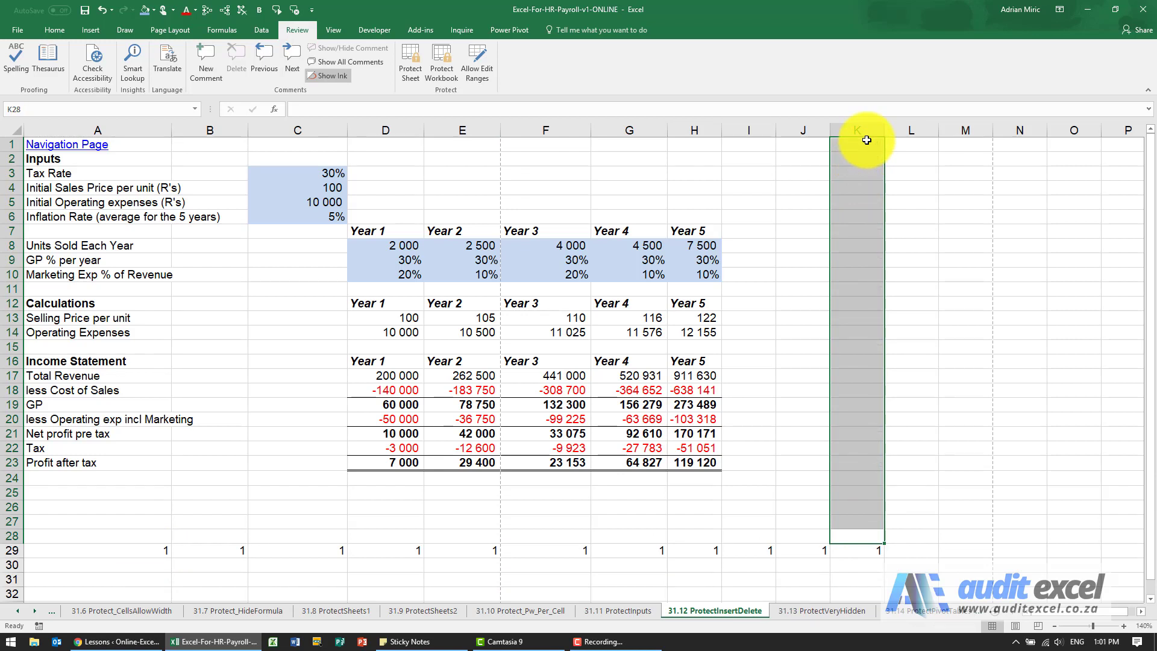
pyautogui.moveTo(866, 141); pyautogui.dragTo(857, 536)
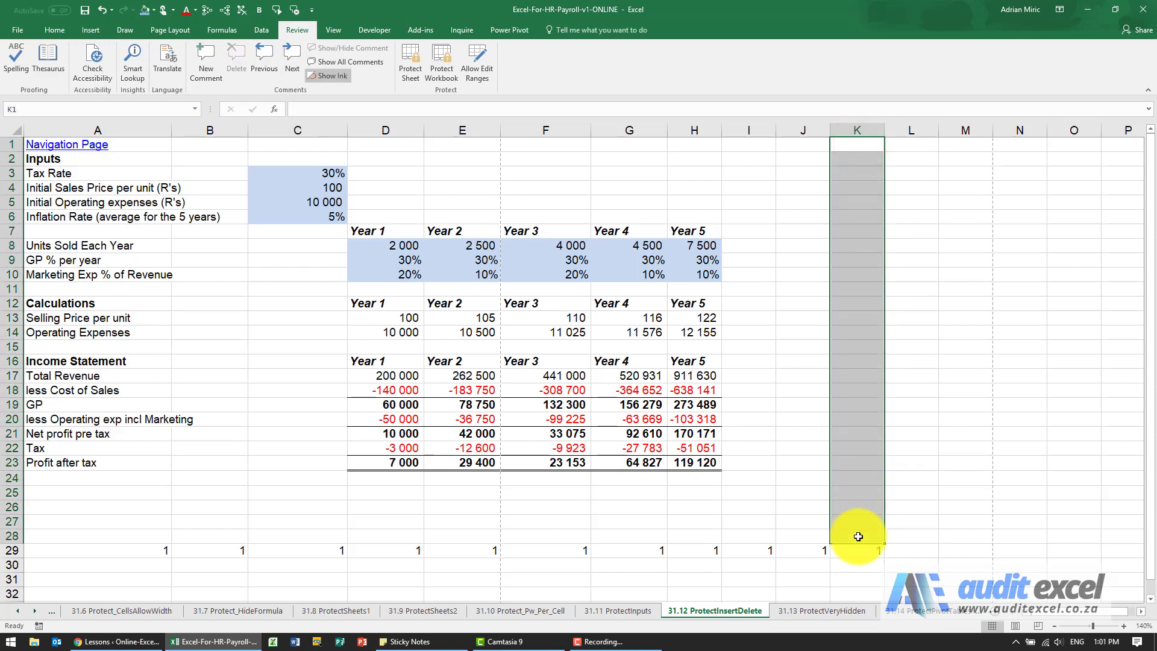
pyautogui.write('=1')
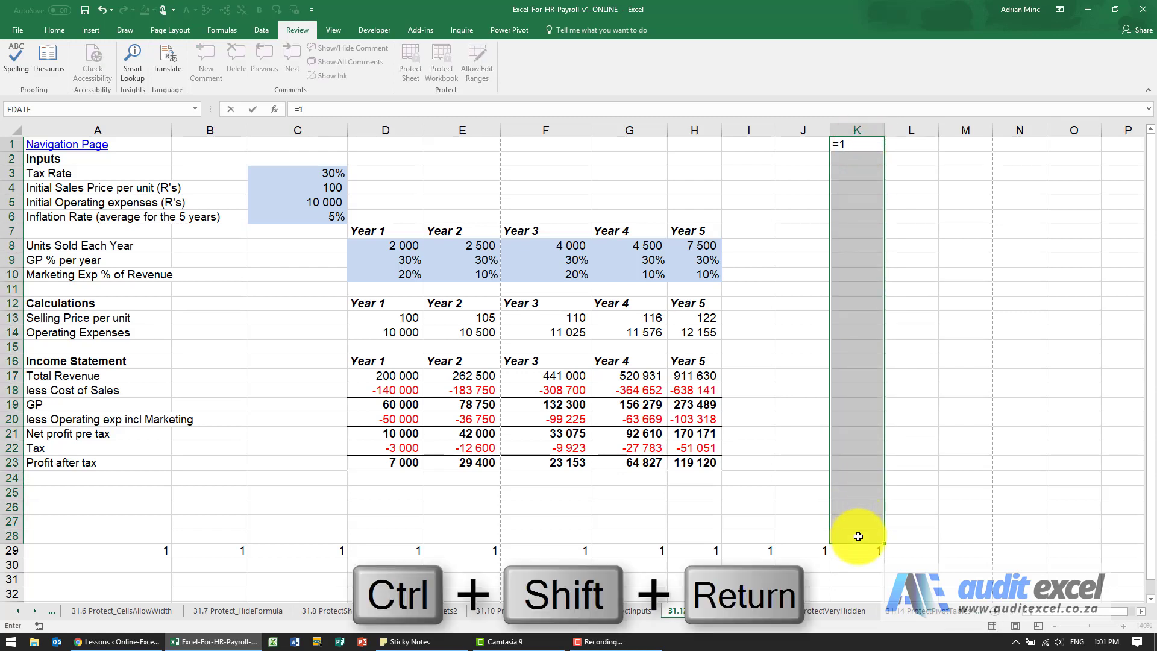
pyautogui.hotkey('ctrl', 'shift', 'Return')
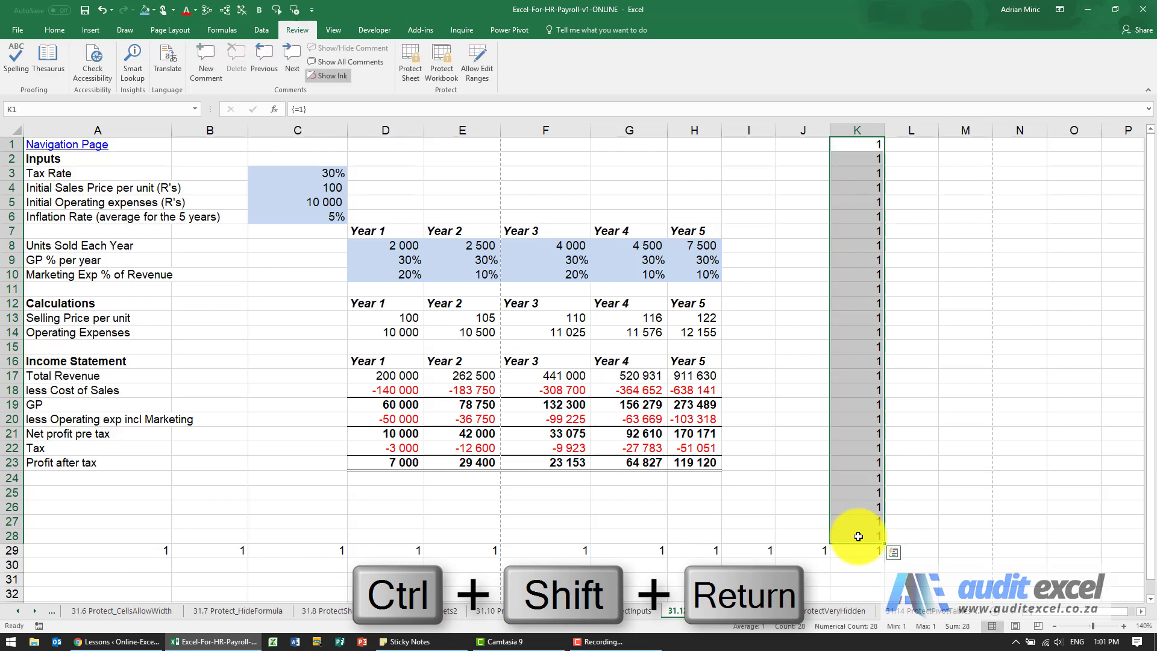